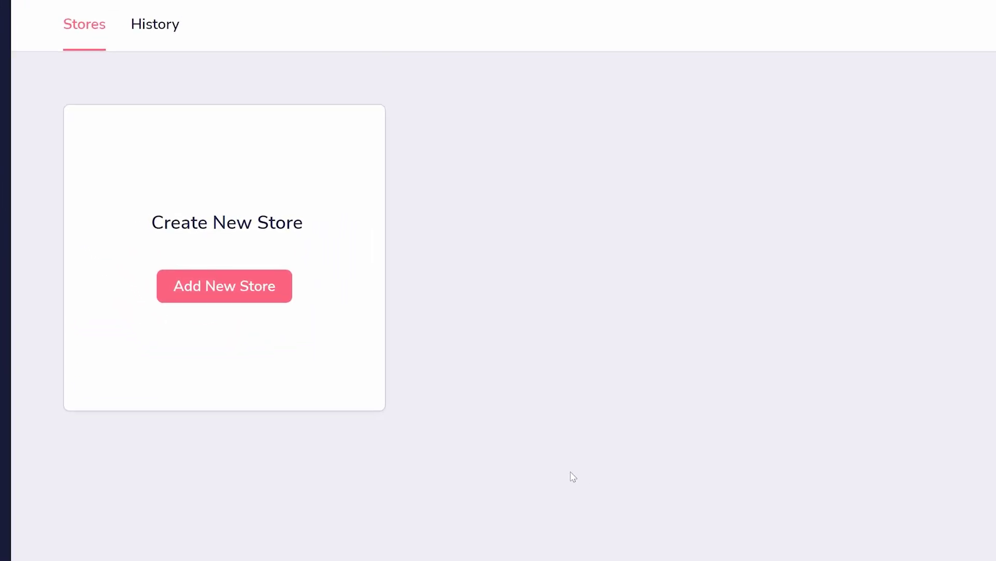
Check that the subdomain 'orientationvideo' is available and build the store orientationvideo.groovekart.com
click(298, 314)
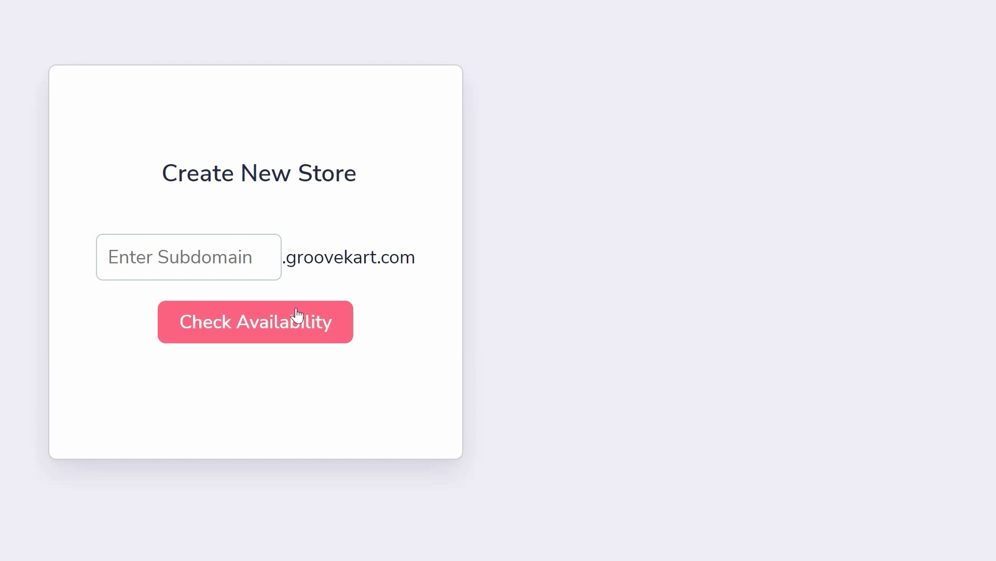
click(240, 264)
text(oriennt)
key(BackSpace)
key(BackSpace)
text(tationvideo)
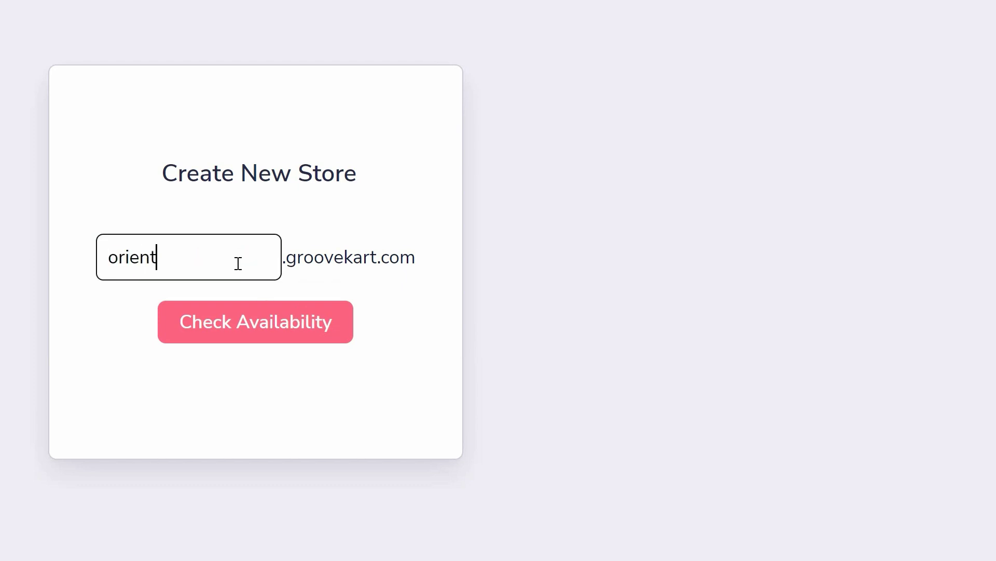
click(189, 327)
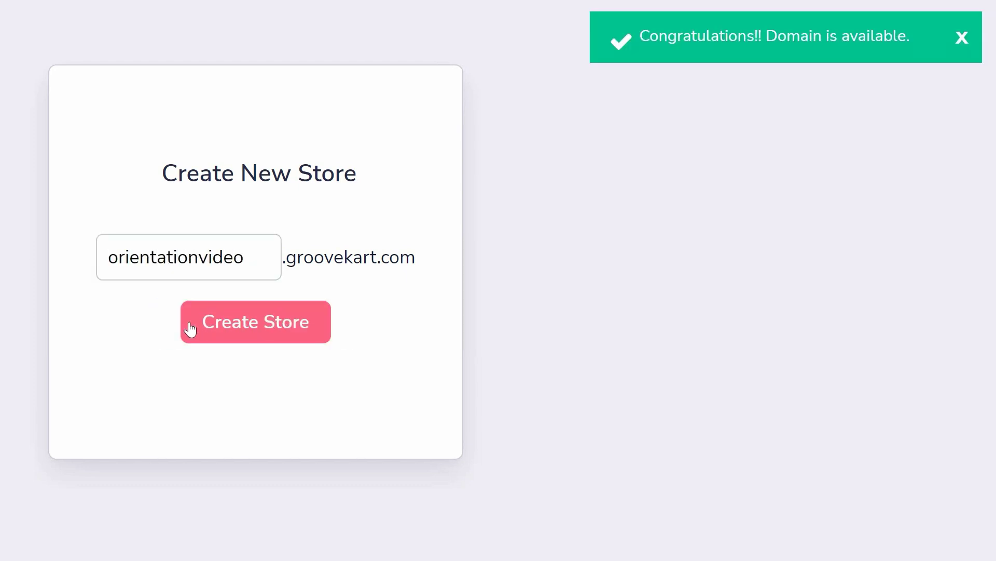
click(250, 322)
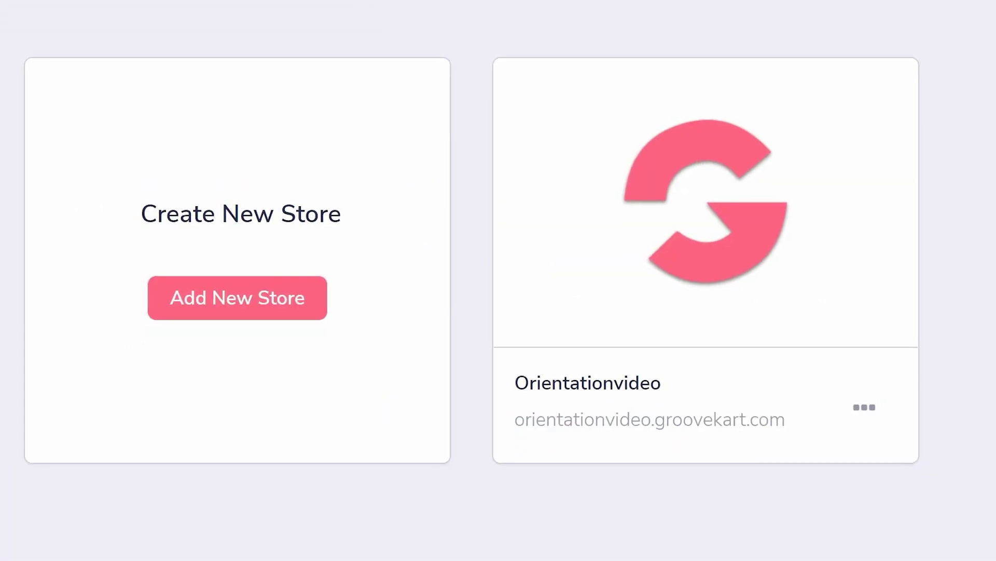
mouse_move(834, 237)
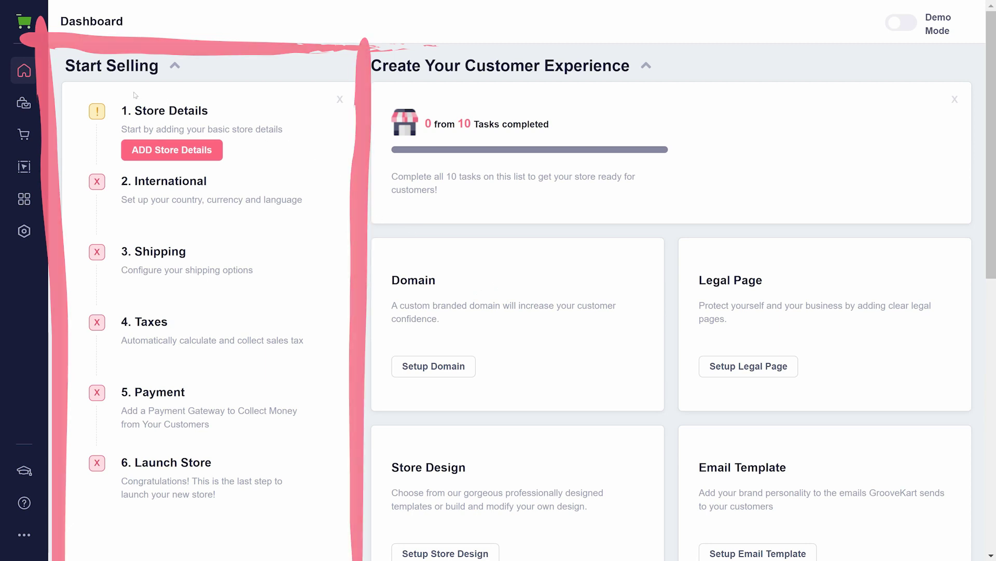
Browse the six-item My products list, then Categories, then the empty Discounts page
click(30, 104)
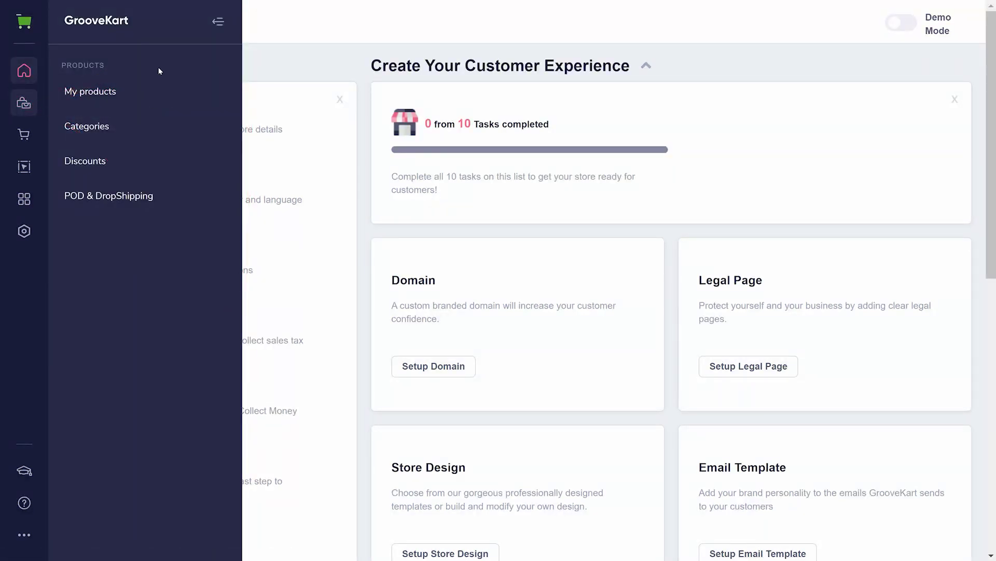
click(138, 92)
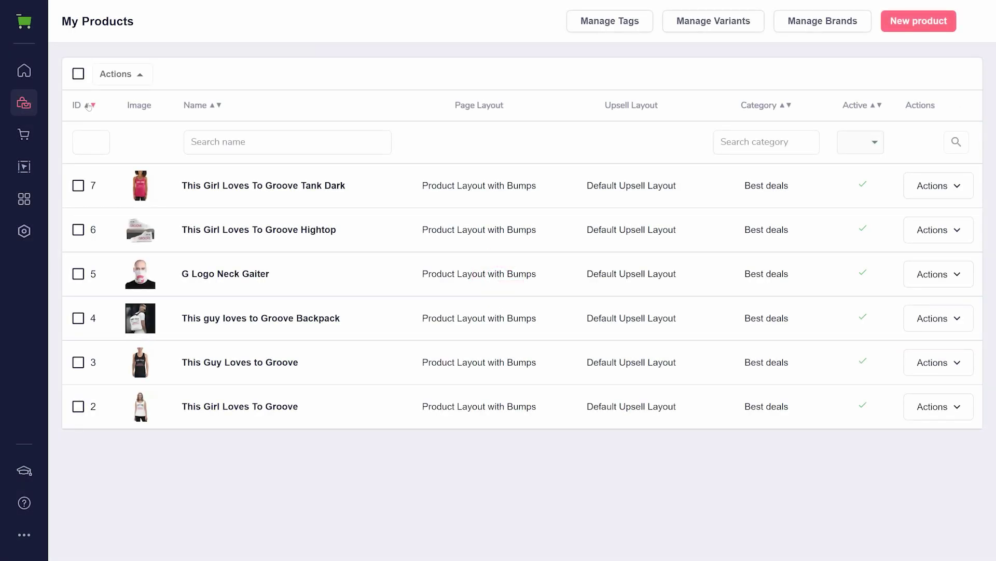
click(17, 107)
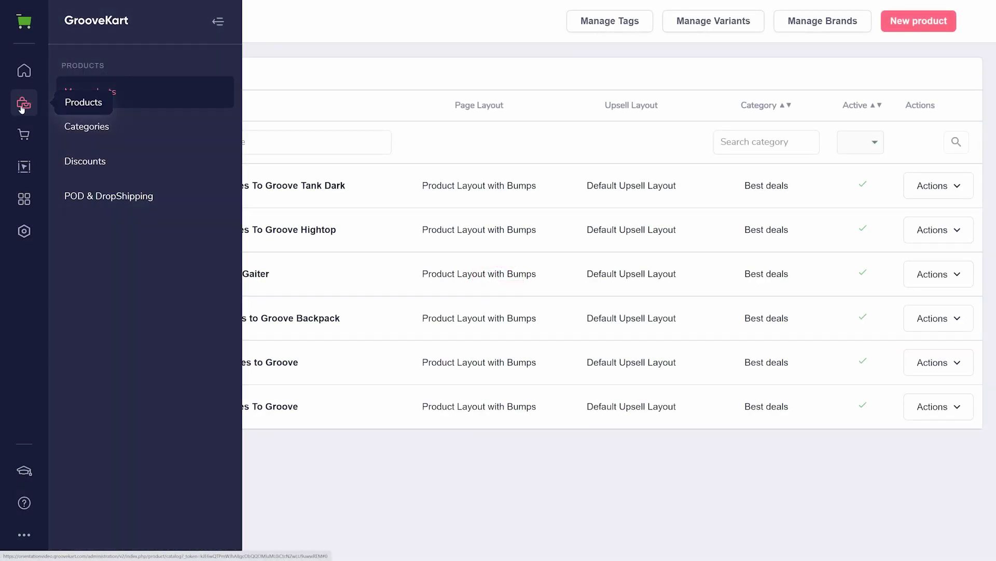
click(93, 127)
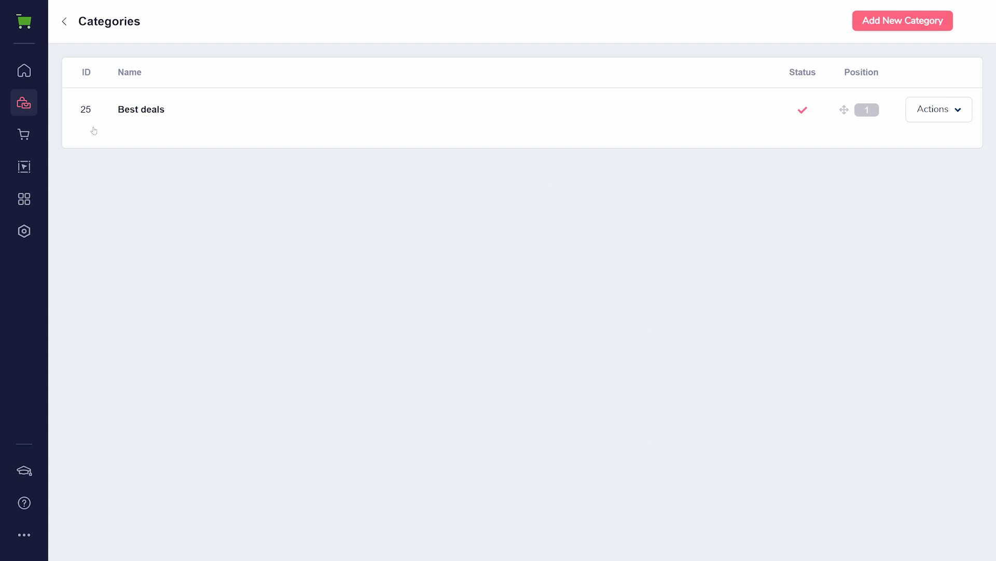
click(23, 104)
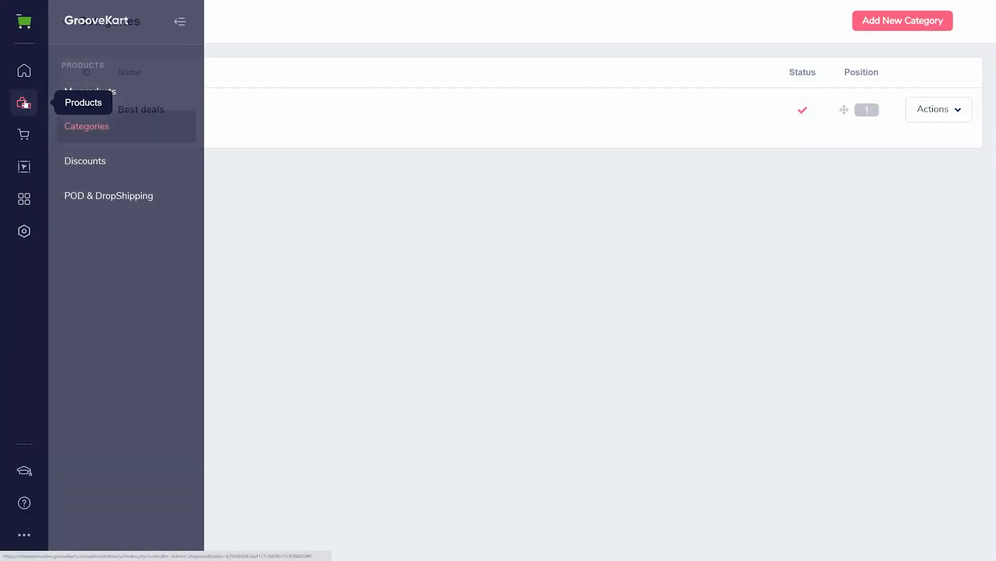
click(76, 158)
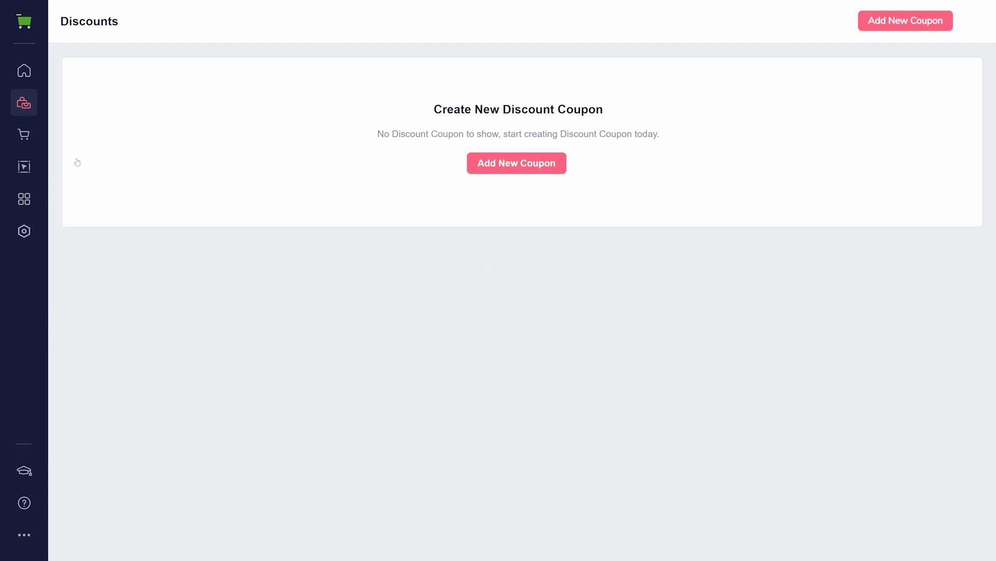
click(23, 103)
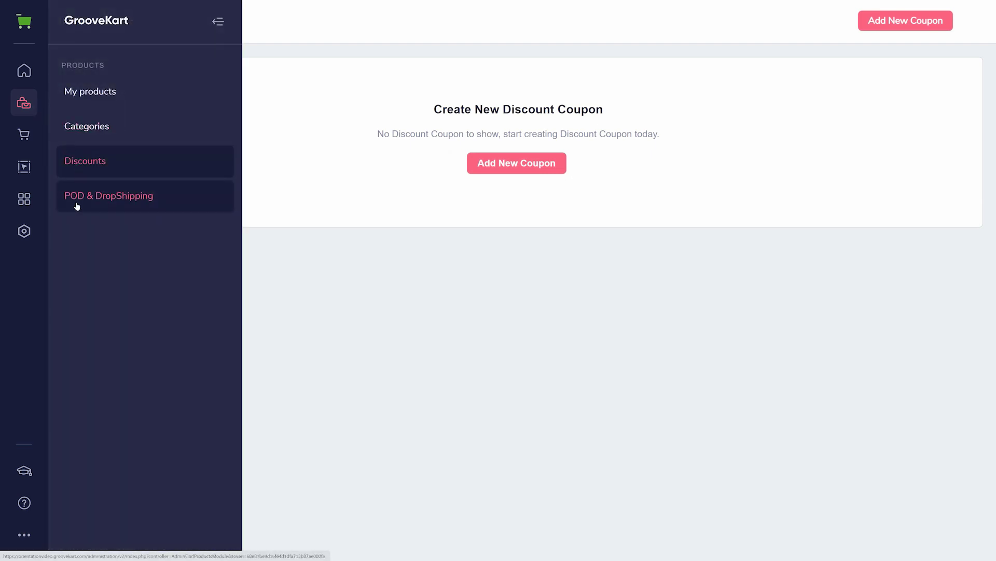
Review the eight POD & DropShipping integrations, then bring up the Orders section pages
click(76, 205)
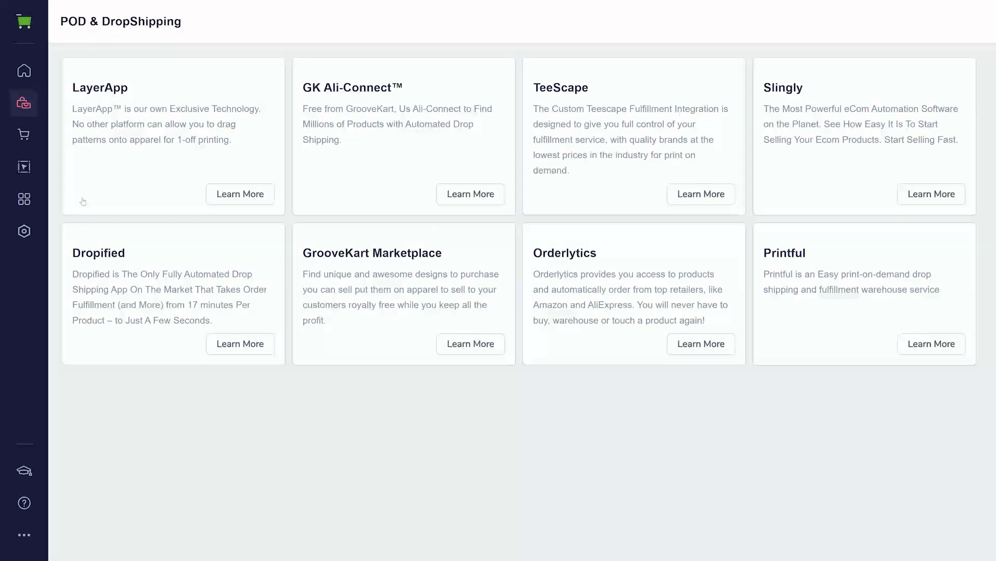
click(29, 135)
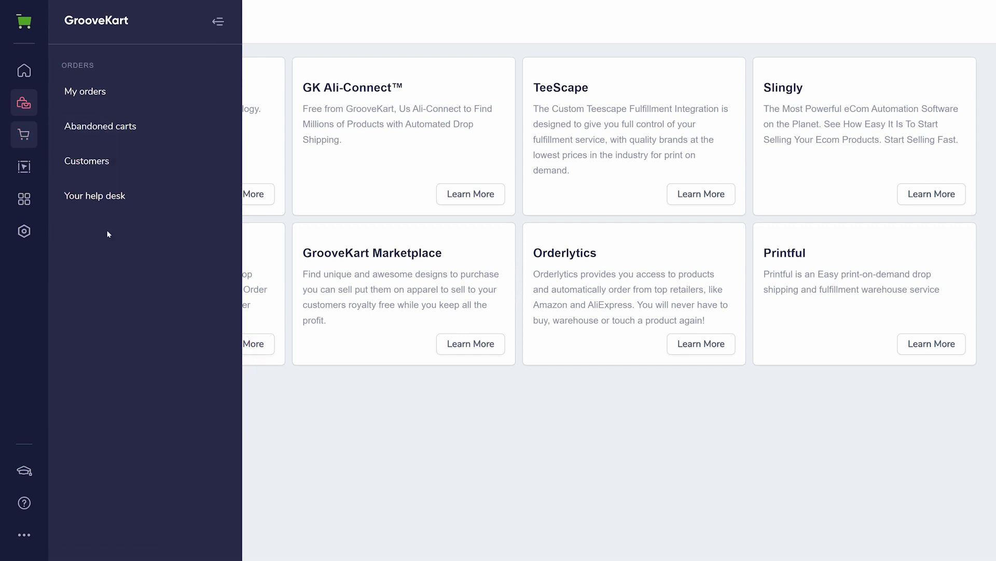
View the empty help desk, then open the Homepage in the page builder
click(101, 195)
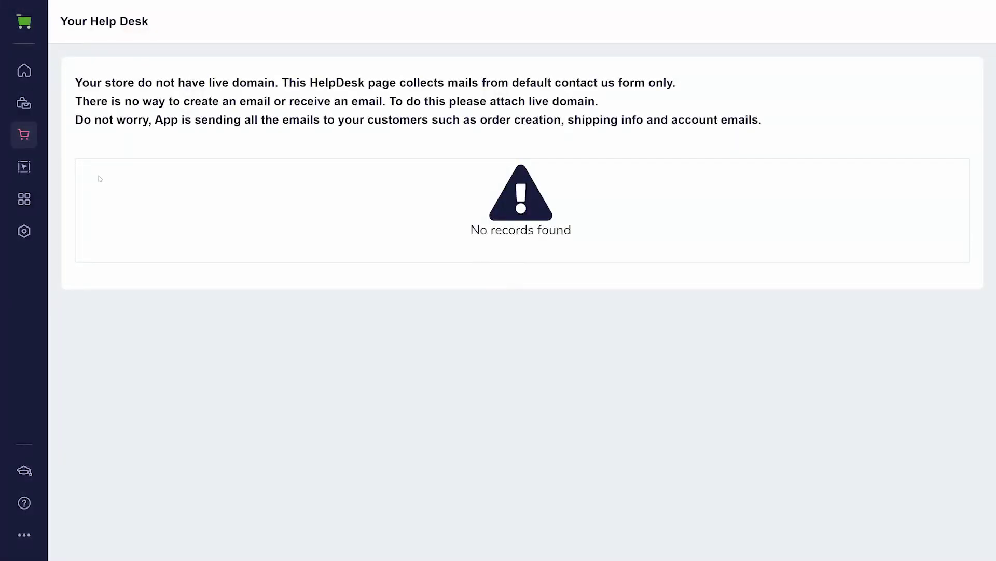
click(23, 171)
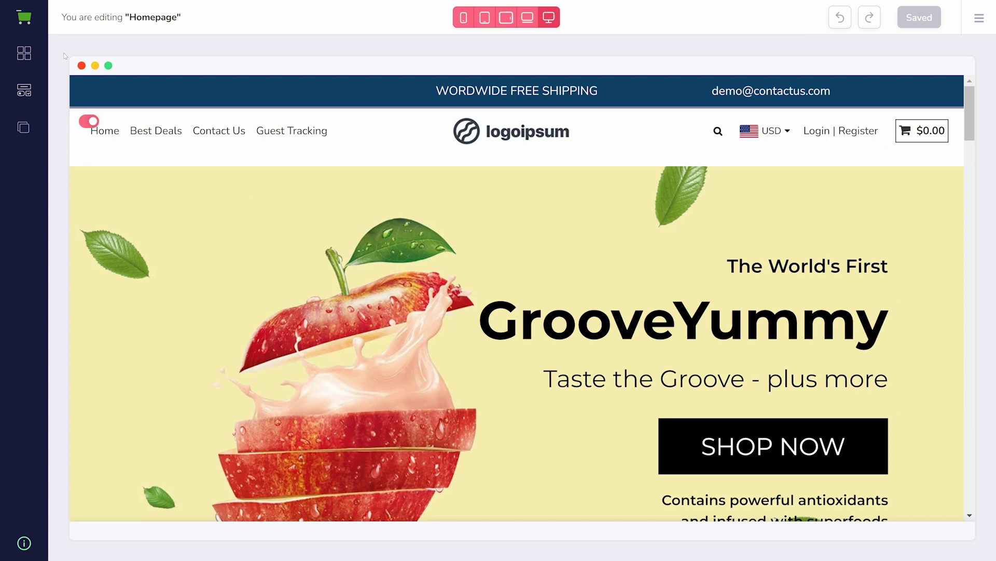
Add a new navigation menu item and rename it to 'FAQ'
click(18, 127)
click(190, 22)
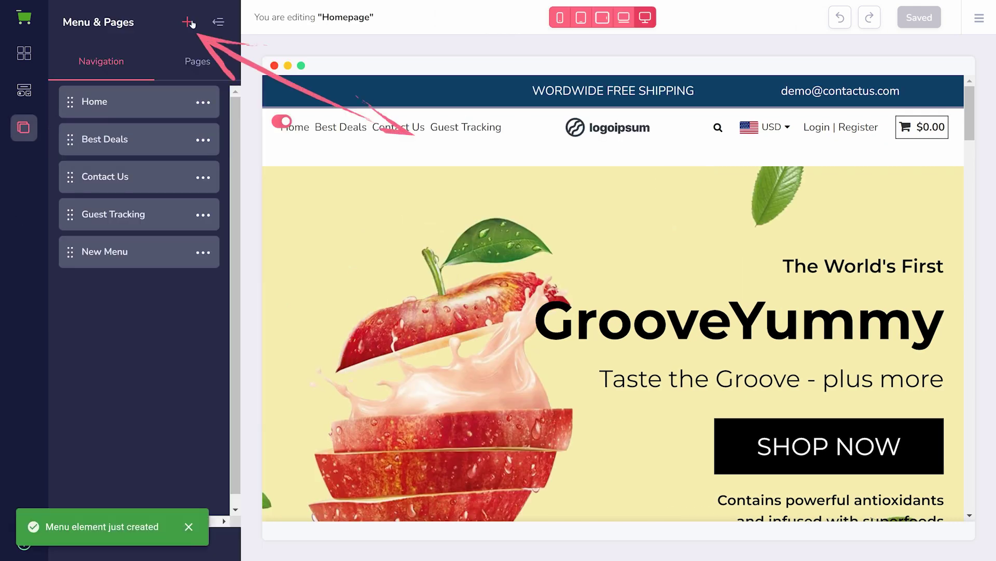
click(203, 252)
click(104, 274)
text(FAQ)
click(189, 22)
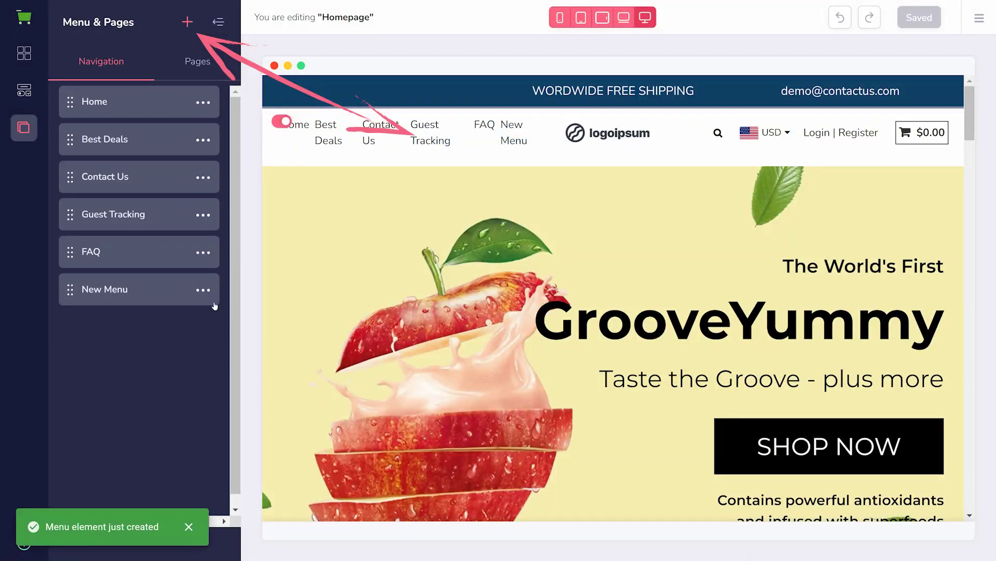
Delete the leftover New Menu item and the Guest Tracking menu item
click(203, 290)
click(123, 345)
click(203, 214)
click(122, 269)
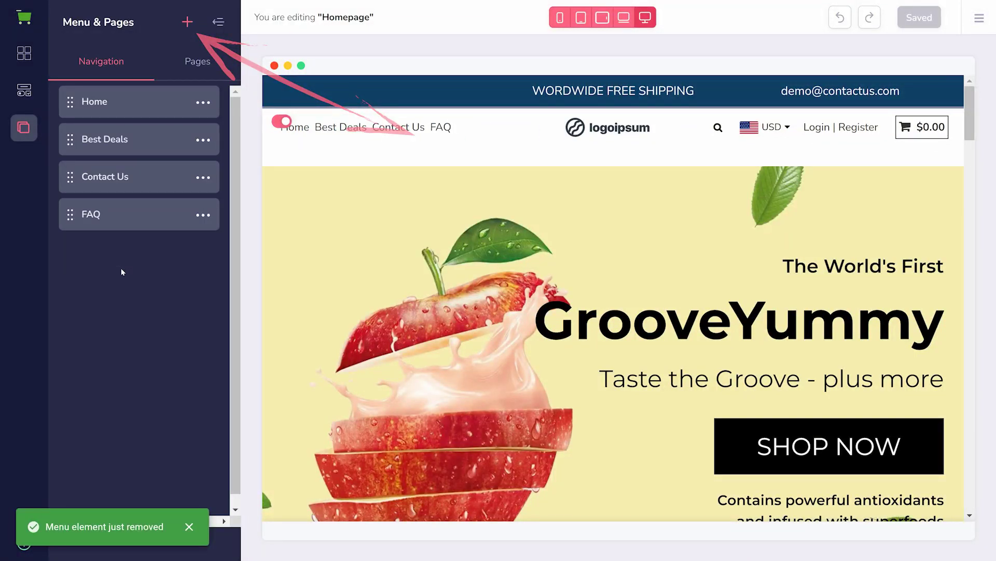
Browse the builder's element types, expanding Text, Rows and Content categories
click(25, 90)
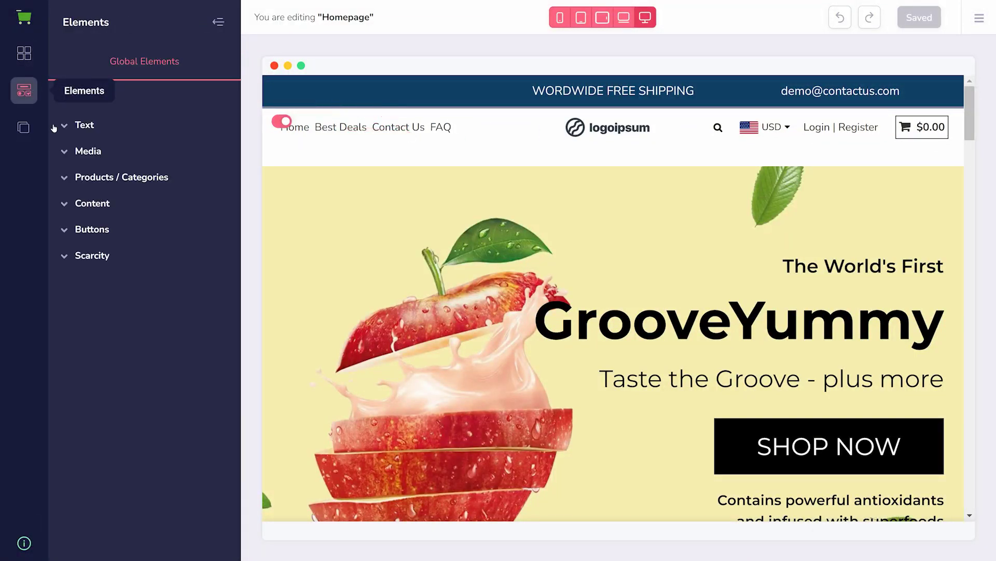
click(67, 126)
click(64, 98)
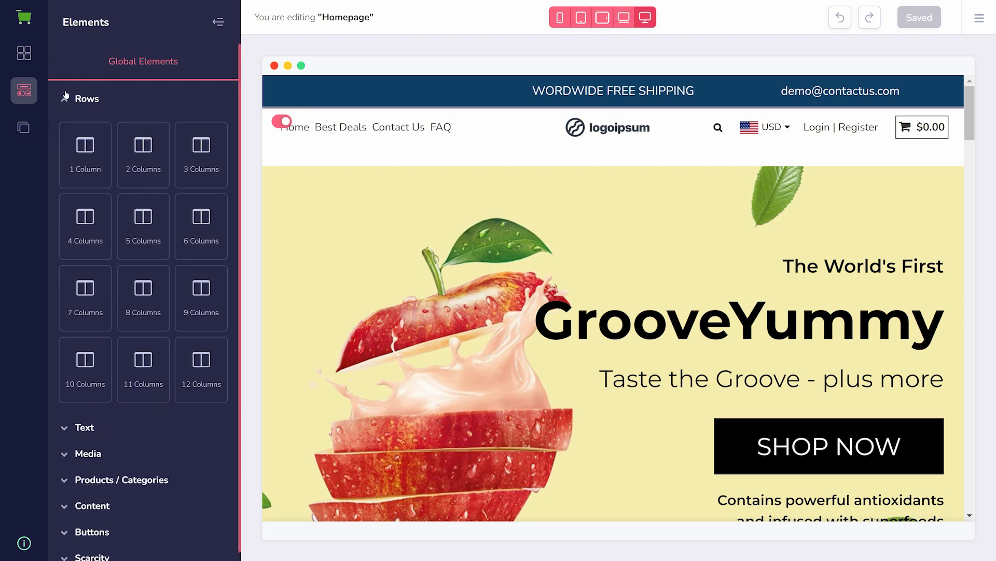
click(64, 99)
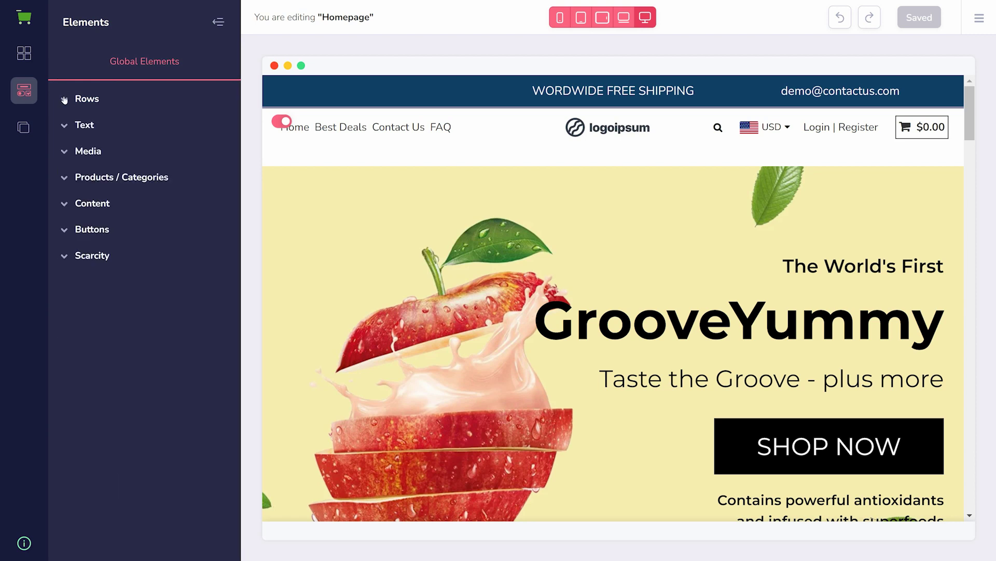
click(69, 212)
click(69, 212)
Browse the template blocks library, viewing the DropShip and then Cosmetics blocks
click(16, 52)
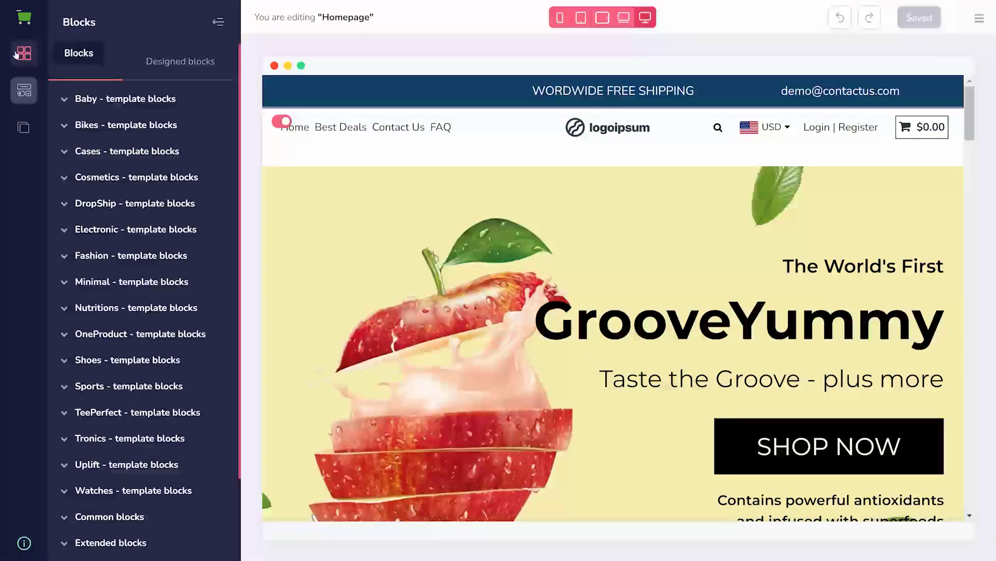
click(65, 214)
click(64, 179)
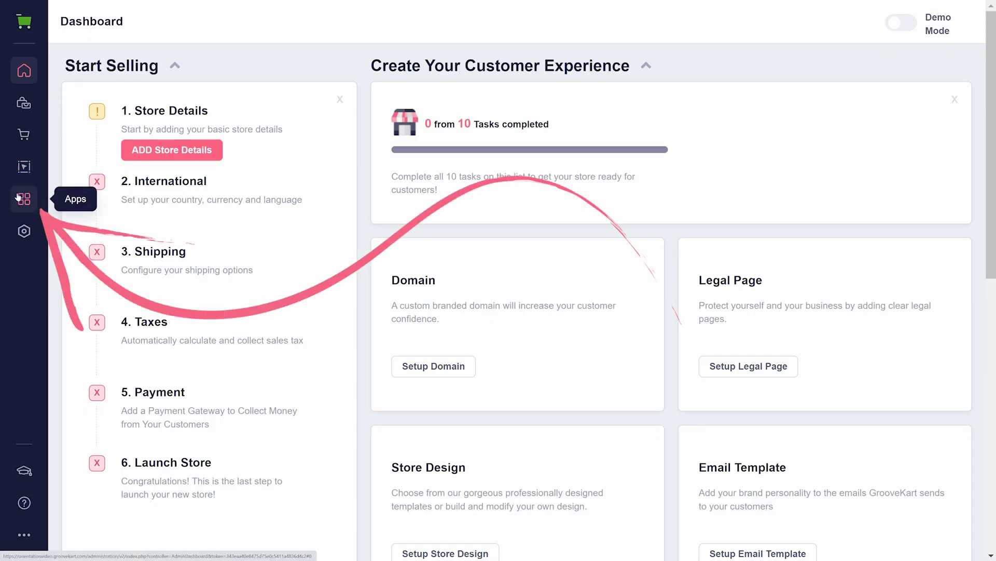
Look over the Designer App catalog, then view GrooveQuiz's empty Manage Quizes list
click(17, 196)
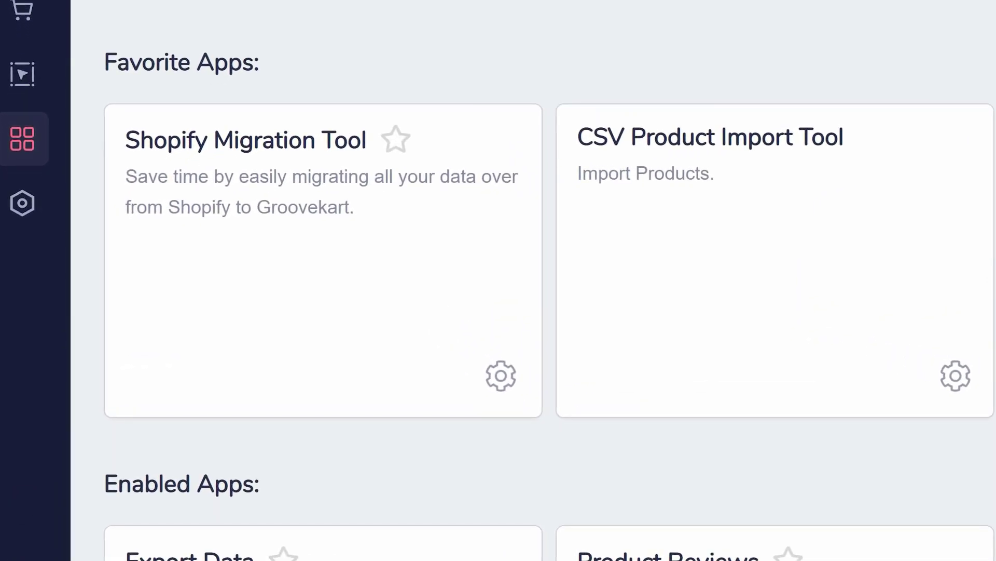
click(19, 133)
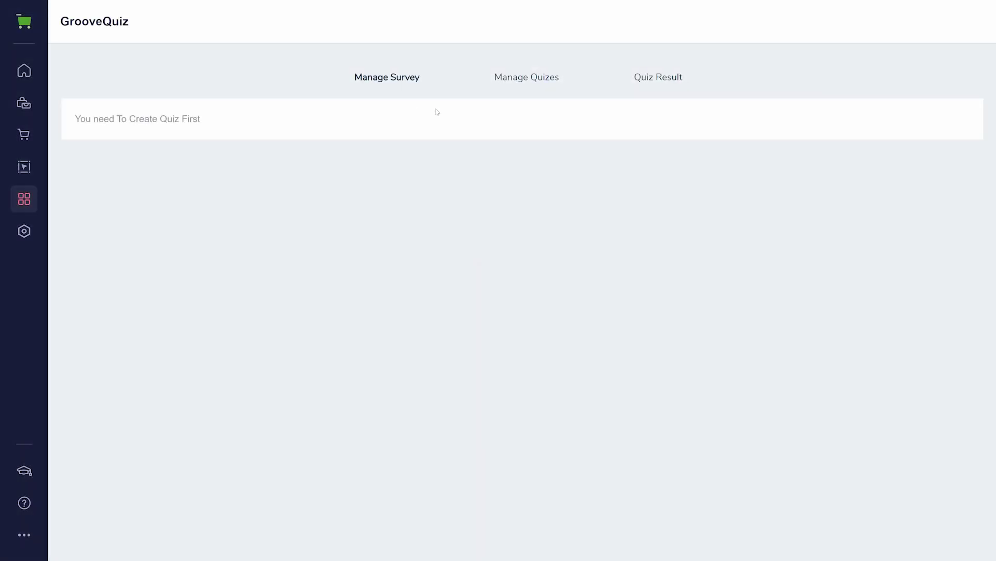
click(521, 83)
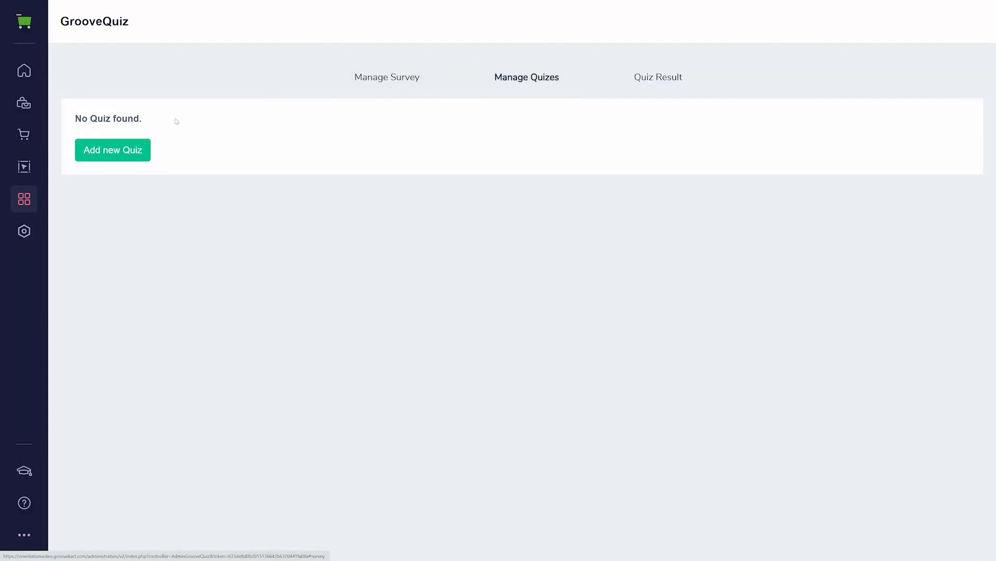
View the Store information settings, then the Payment gateways page with GroovePay
click(28, 229)
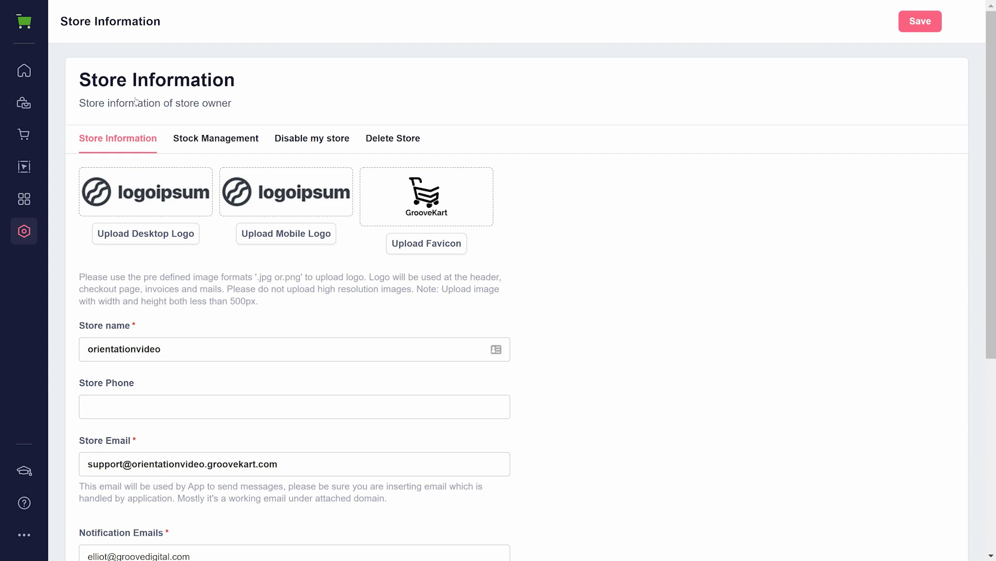
click(23, 234)
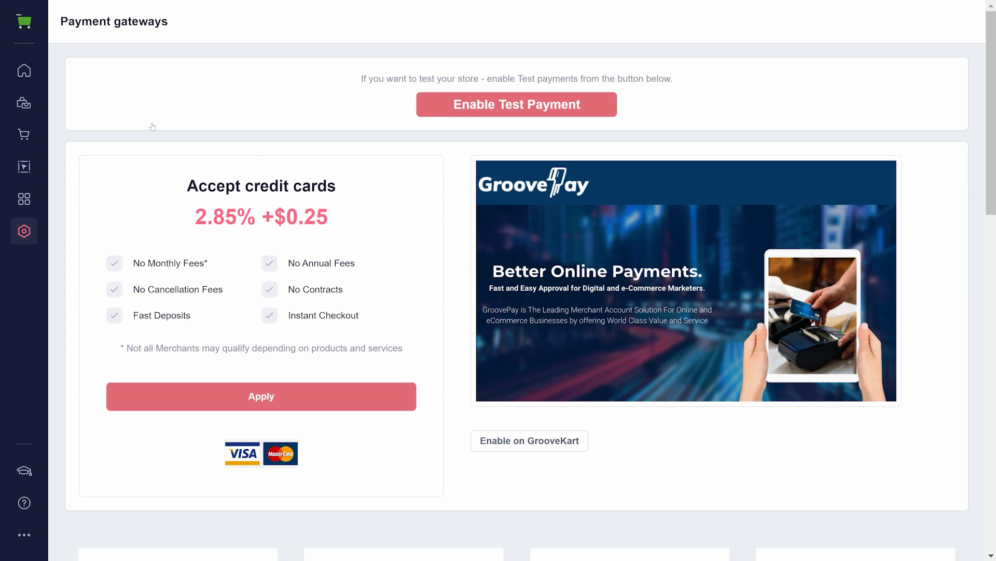
Visit Shipping, then Taxes, toggling Enable Taxes on and back off, before International
click(23, 229)
click(85, 162)
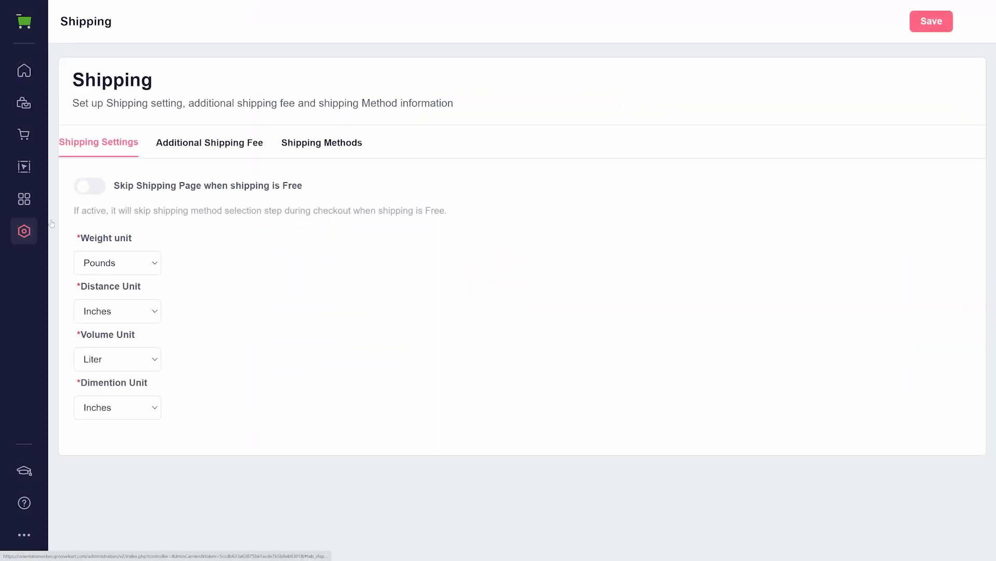
click(26, 232)
click(70, 196)
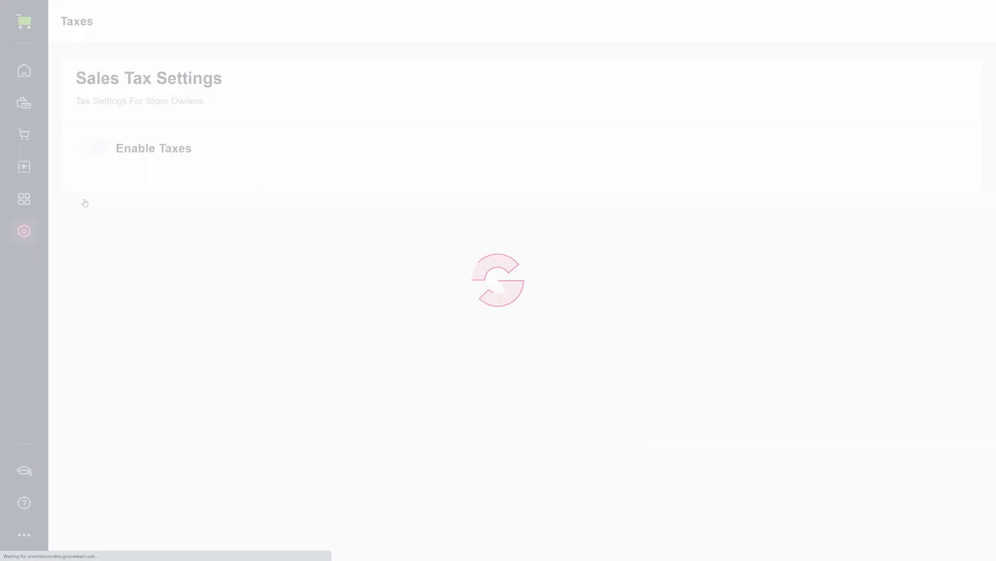
click(90, 151)
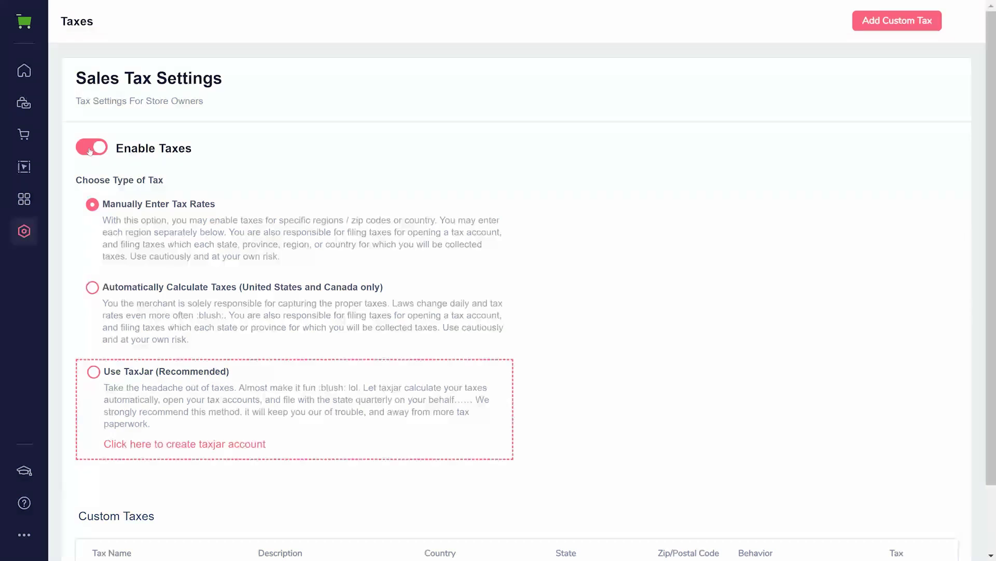
click(90, 151)
click(37, 227)
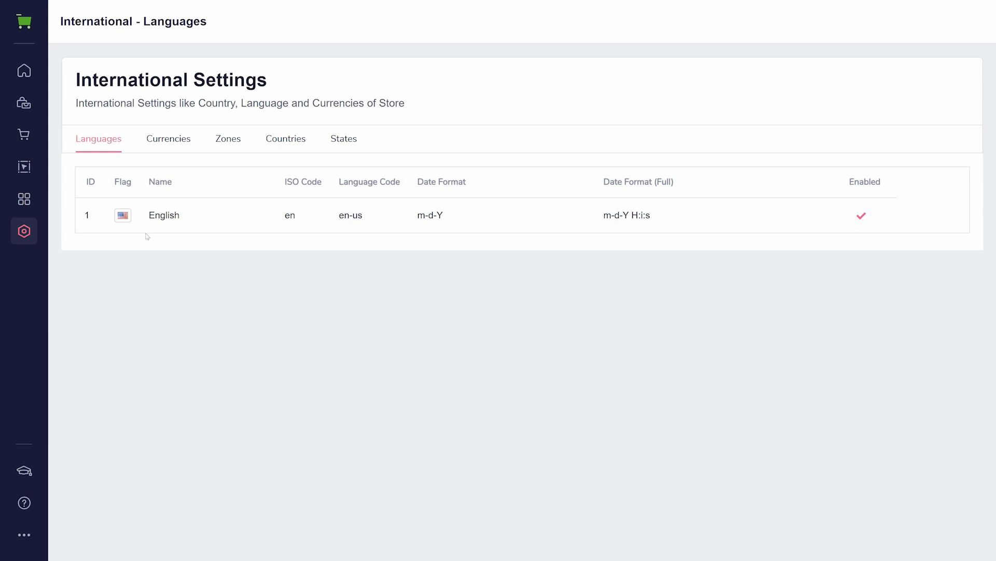
Visit Staff accounts and Mail templates, then the Pixels, Feeds, Embed codes page
mouse_move(23, 232)
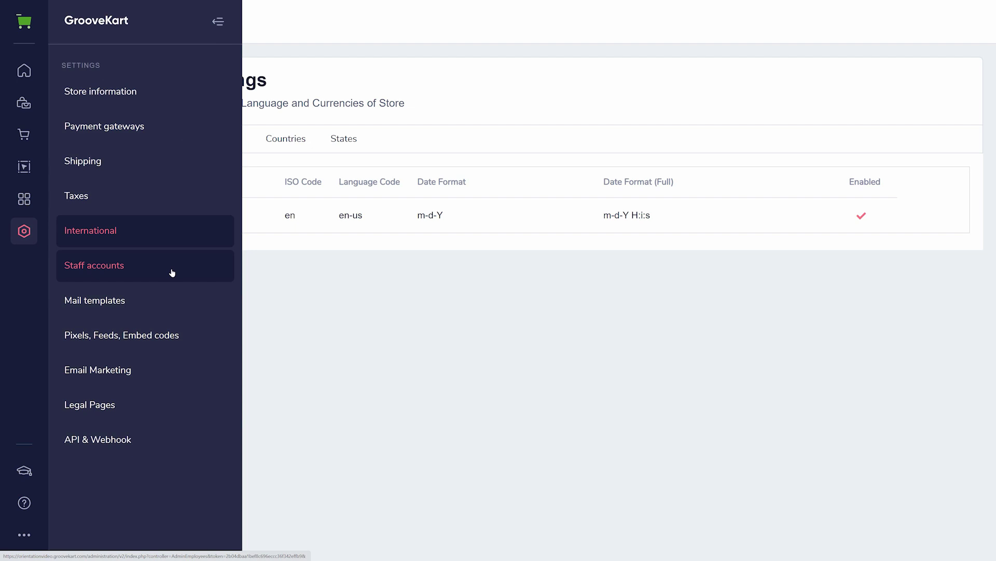
click(171, 272)
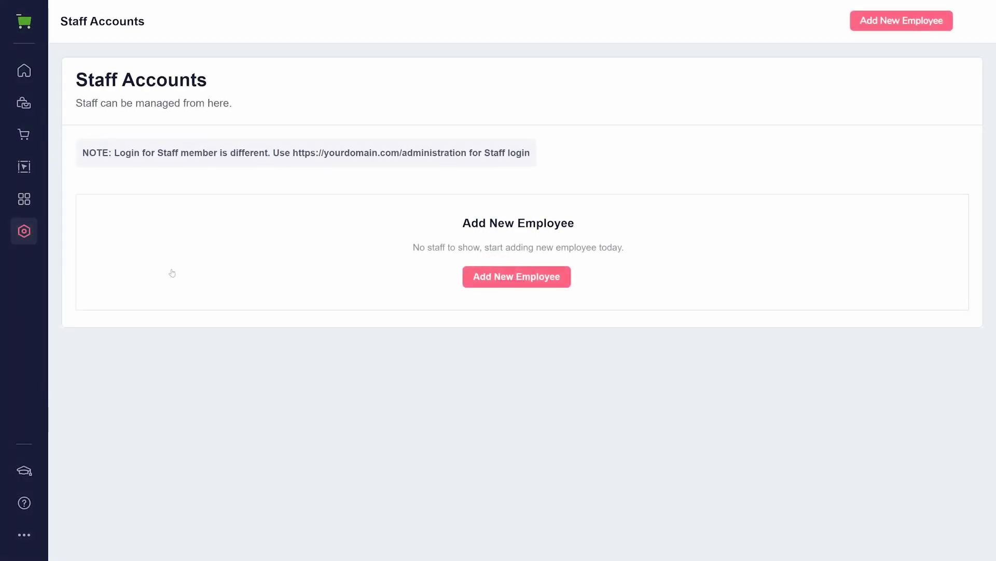
click(33, 229)
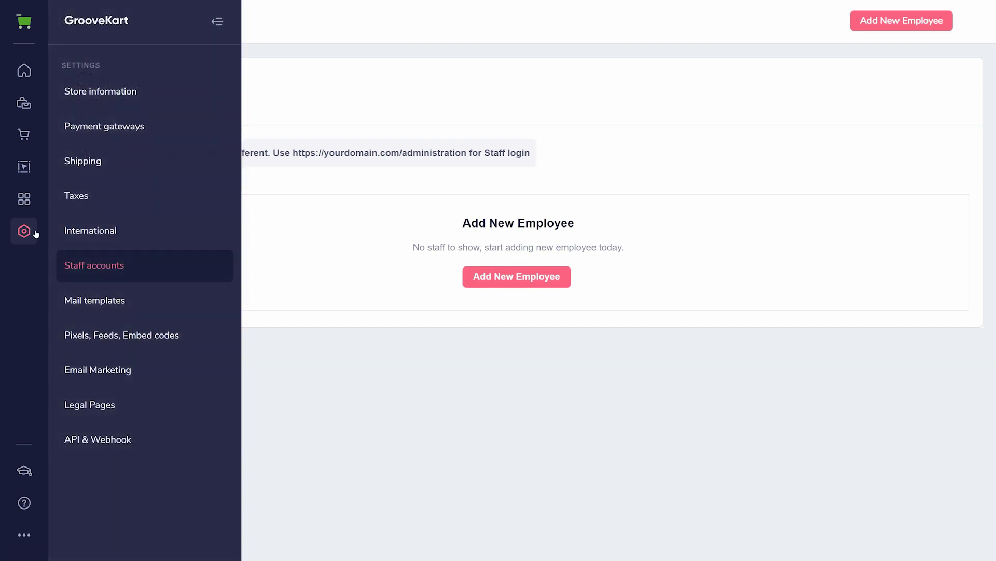
click(150, 307)
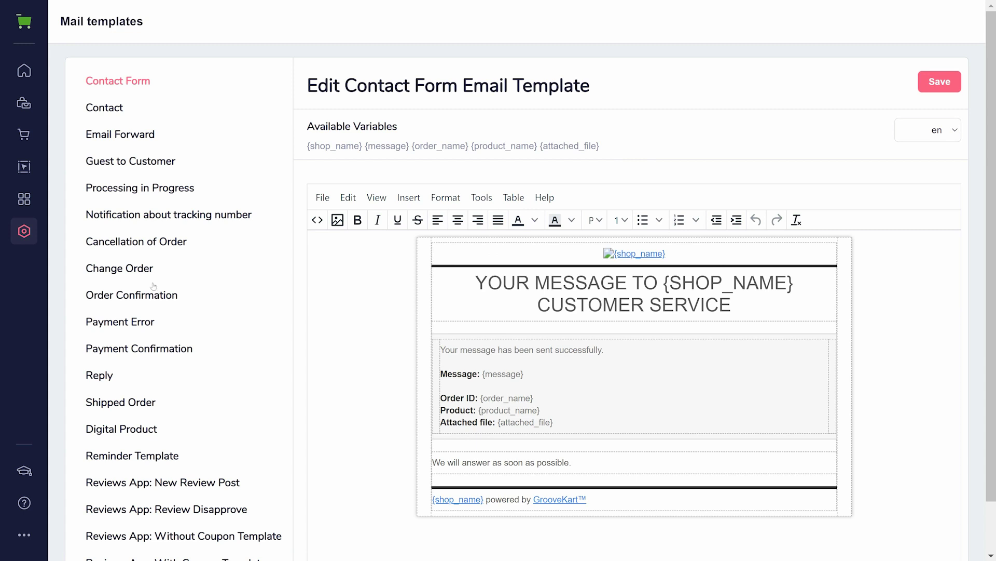
click(26, 232)
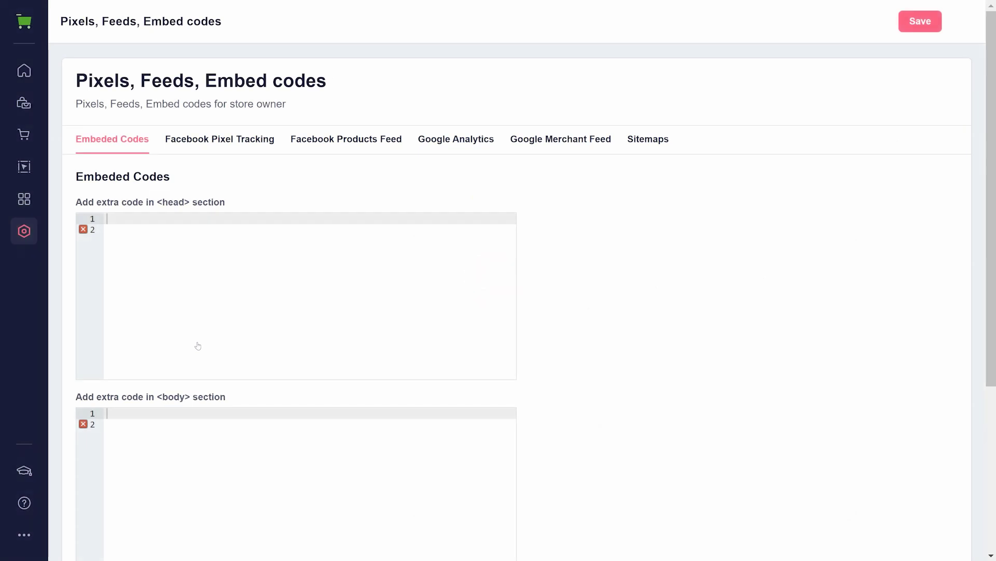
Open Email Marketing's Email Export Services showing Mailchimp, Klaviyo, Sendgrid off and CSV Export
click(25, 230)
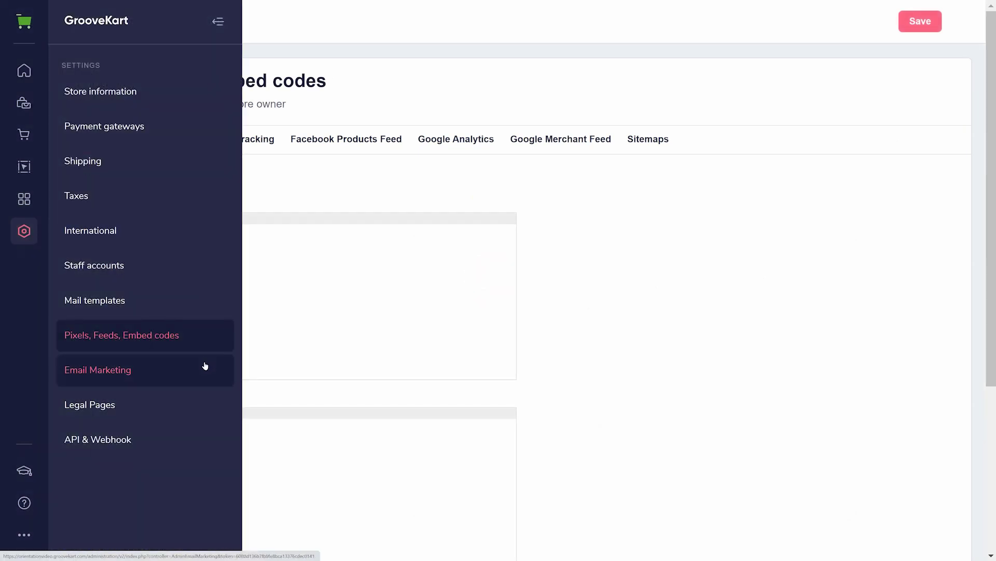
click(205, 366)
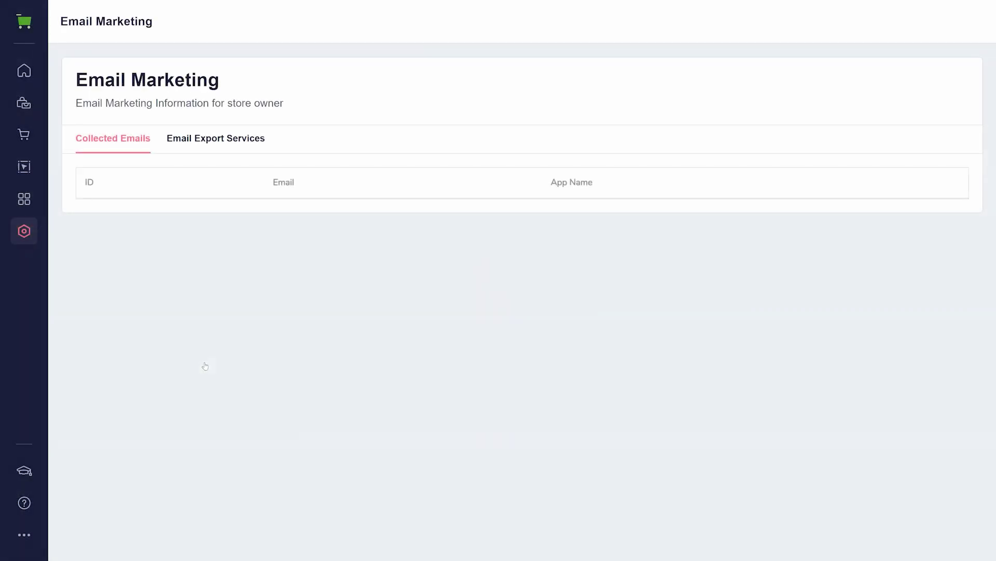
click(180, 148)
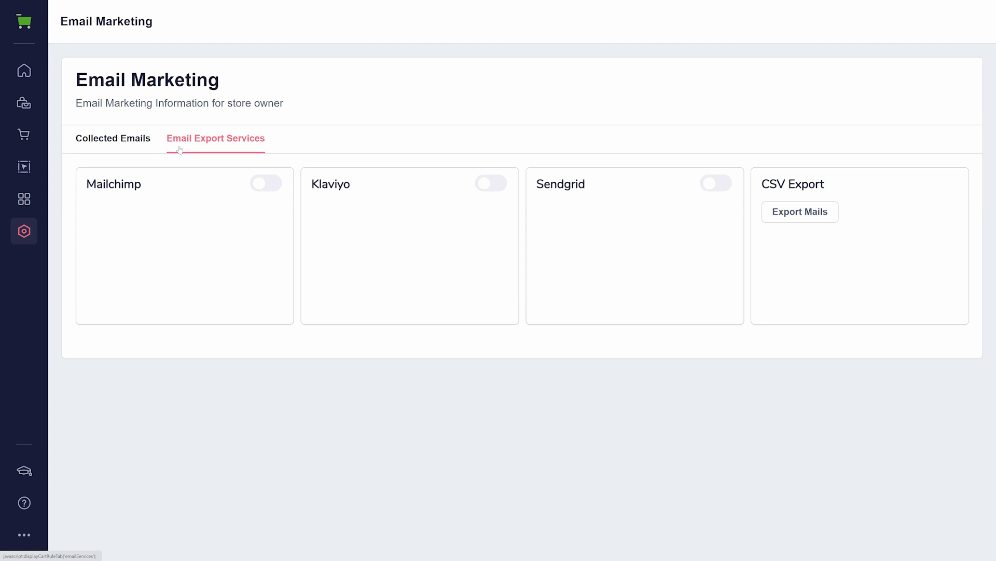
mouse_move(30, 229)
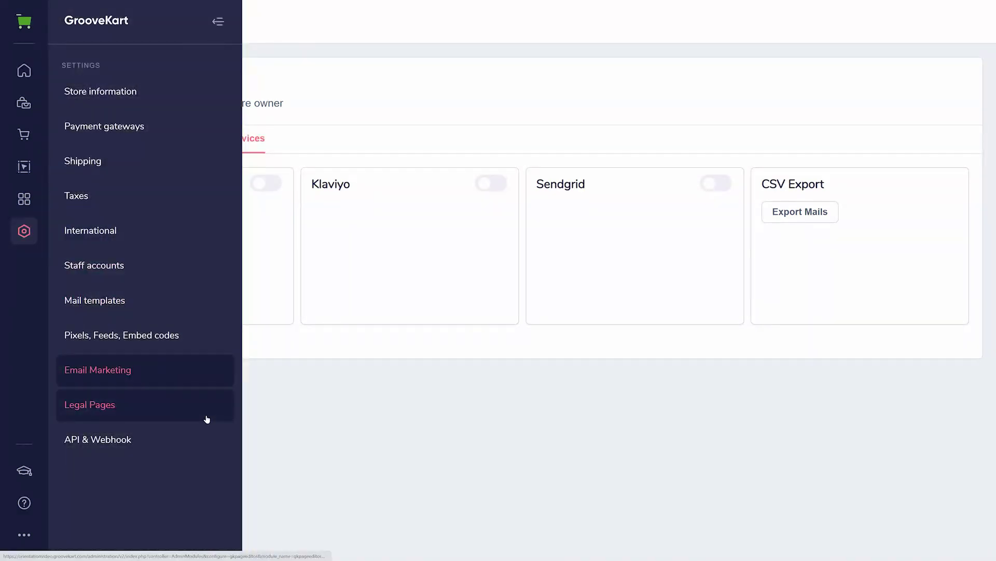
Open Legal Pages and scroll past the terms, privacy and shipping policies to the 30-day refund policy
click(207, 419)
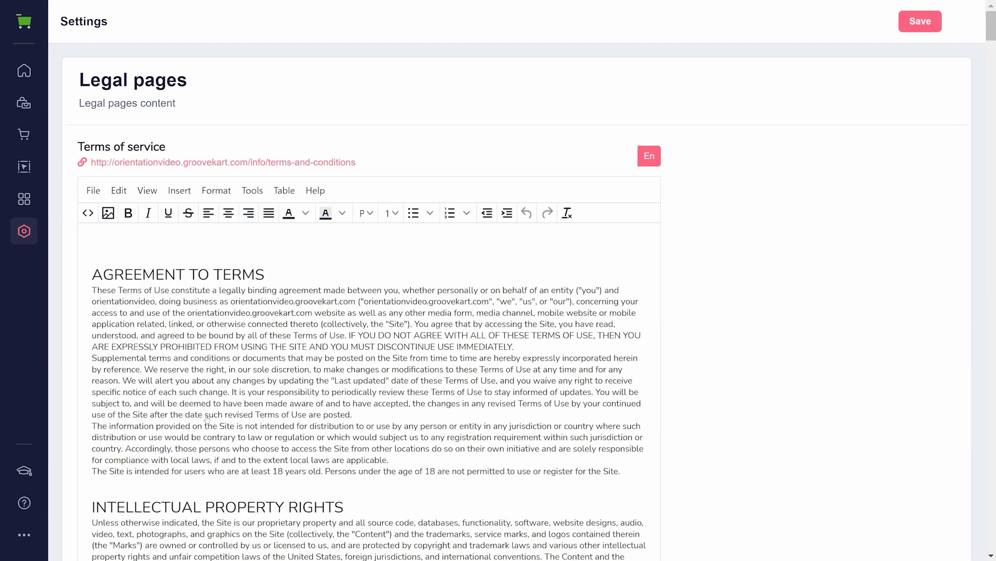
scroll(364, 312, down, 20)
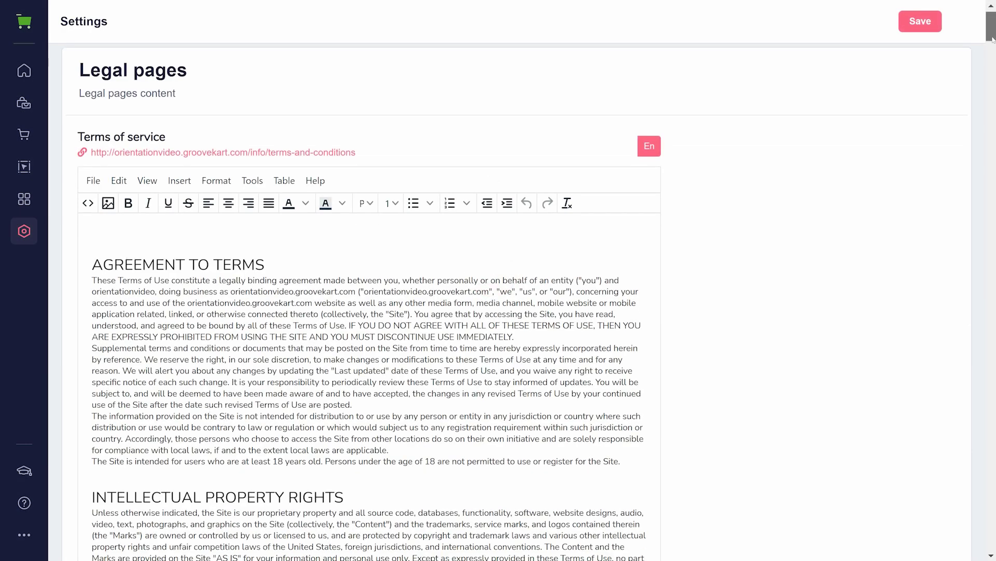
scroll(370, 301, down, 20)
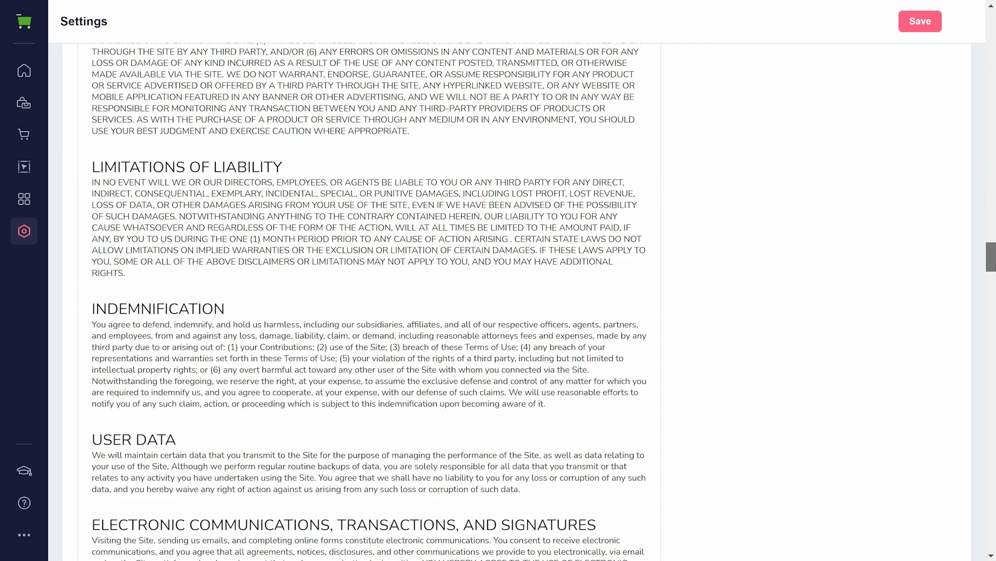
scroll(370, 301, down, 20)
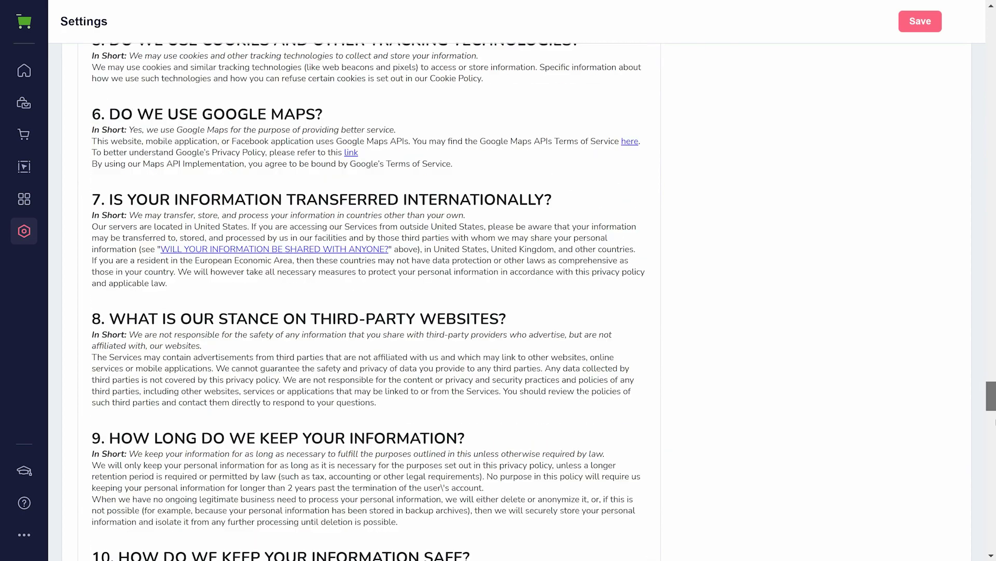
scroll(369, 301, down, 10)
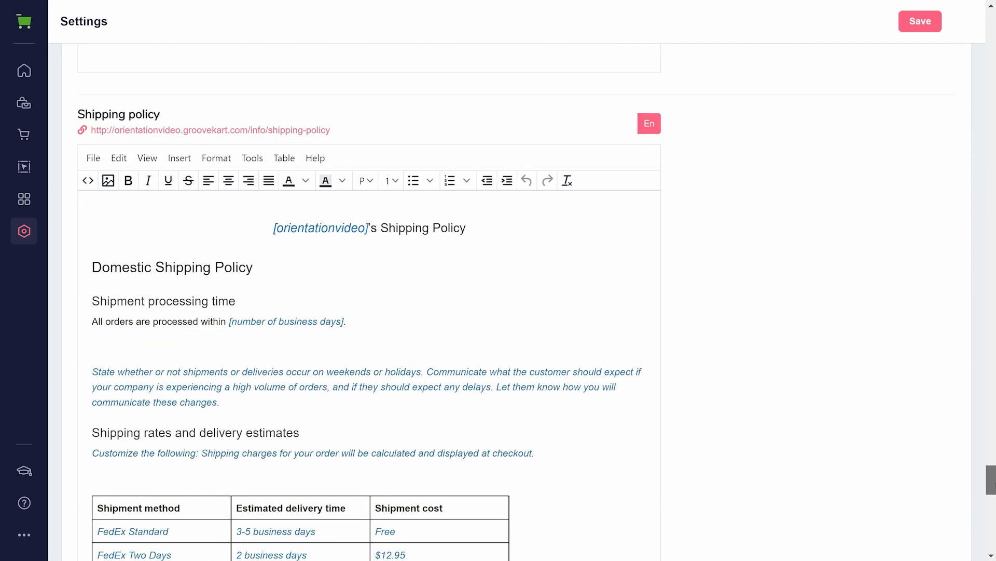
scroll(370, 301, down, 20)
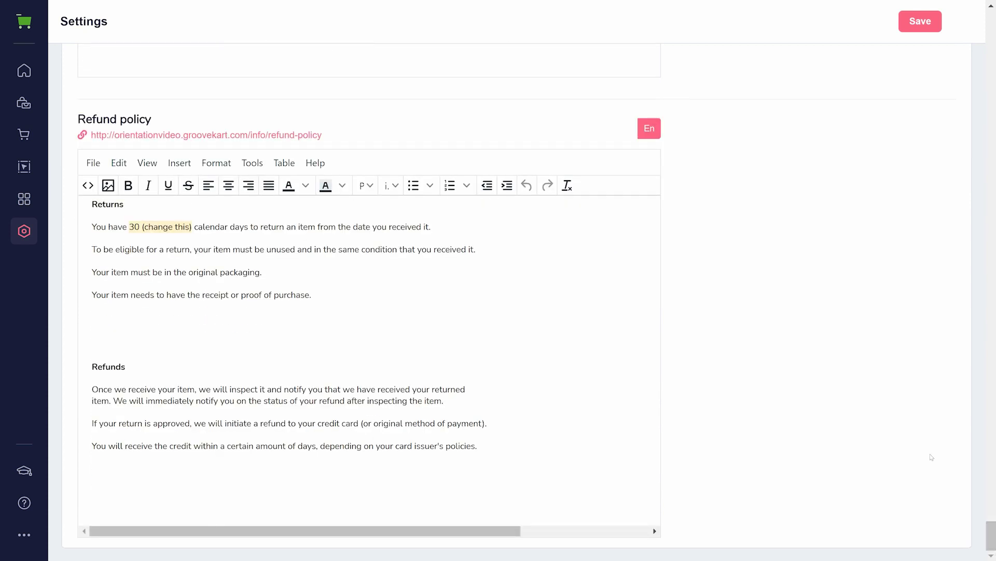
mouse_move(23, 237)
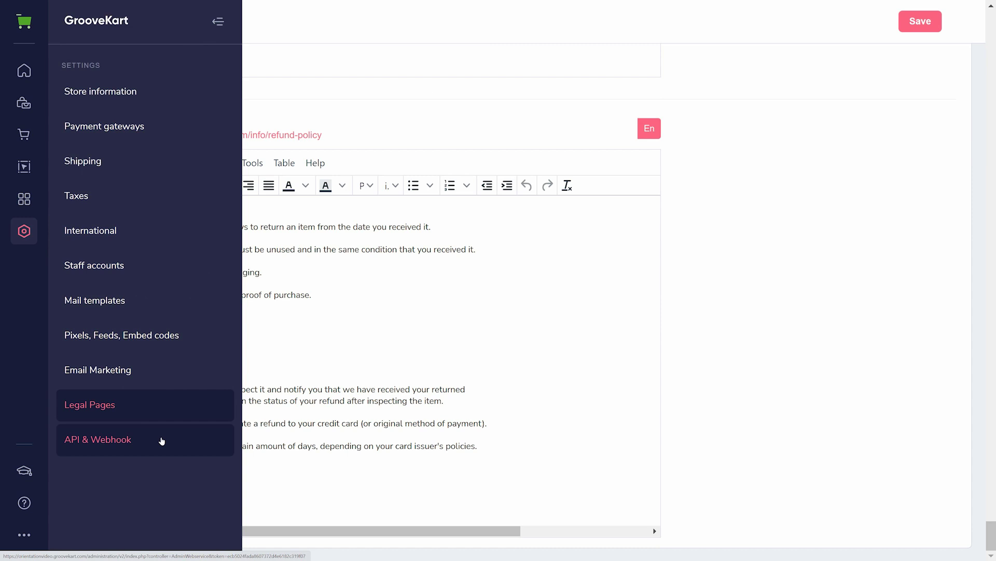
Open the API & Webhooks settings page, which shows no API key created yet
click(161, 441)
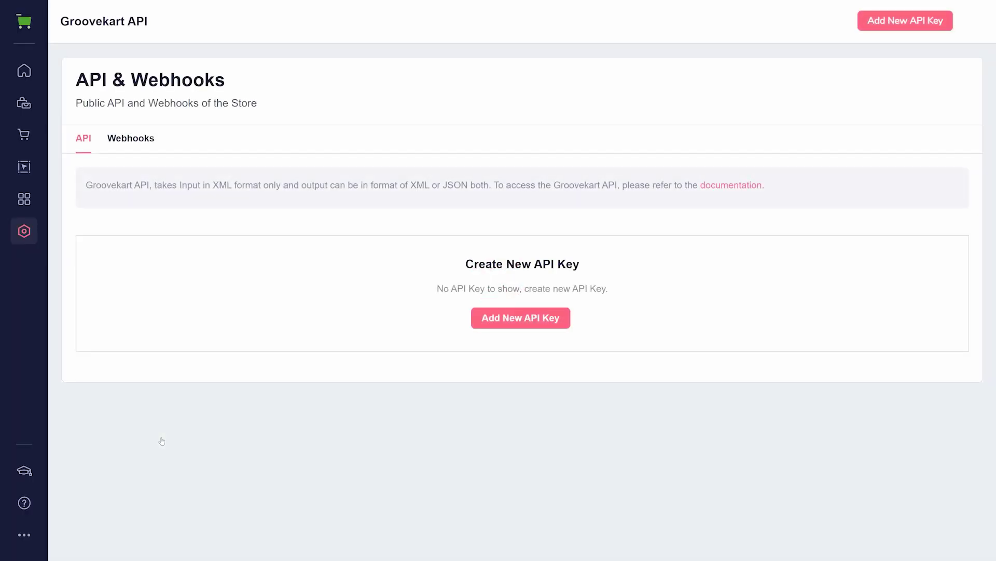